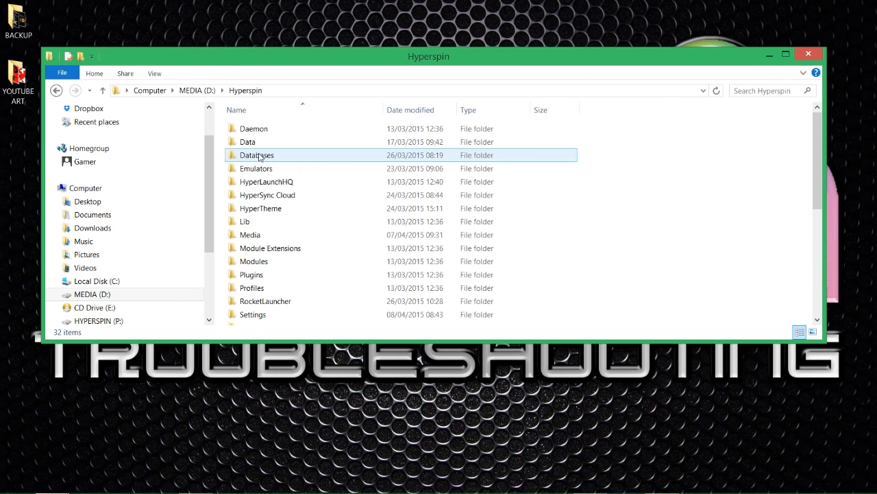
Step: Launch HyperLaunch HQ from its shortcut in the Hyperspin folder and maximize its window
scroll(308, 239, "down", 5)
left_click(444, 291)
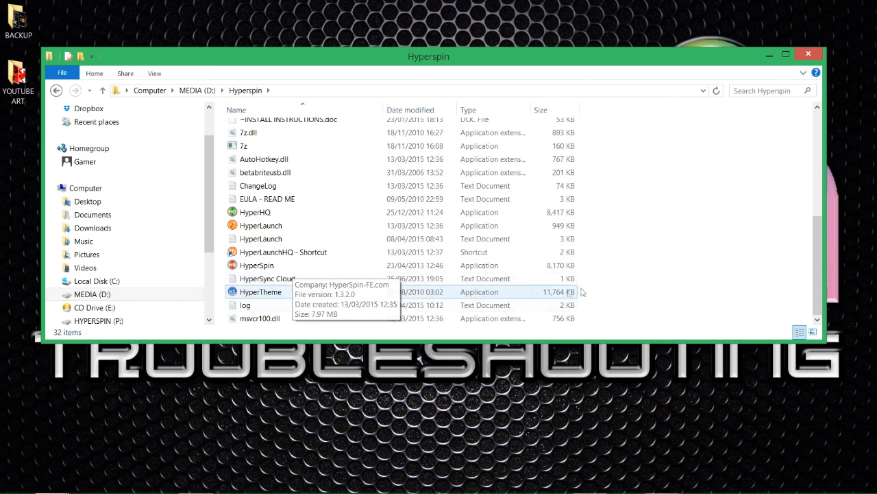
scroll(417, 280, "up", 1)
double_click(336, 295)
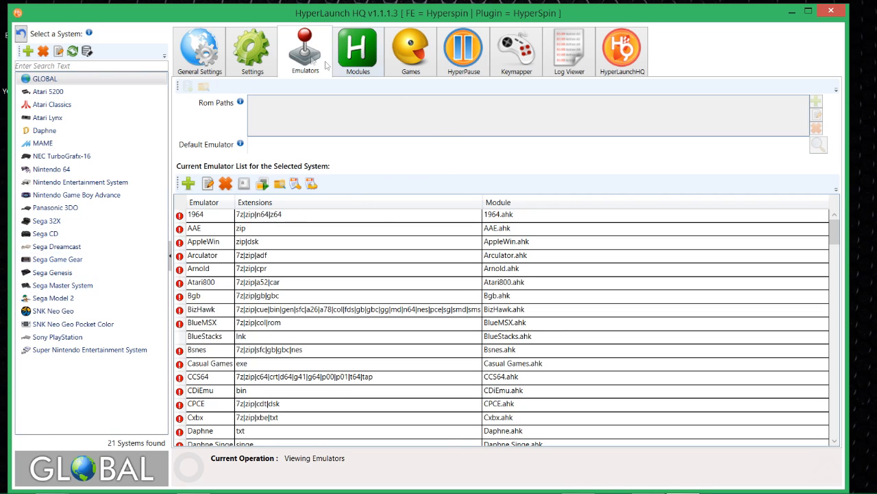
left_click(813, 13)
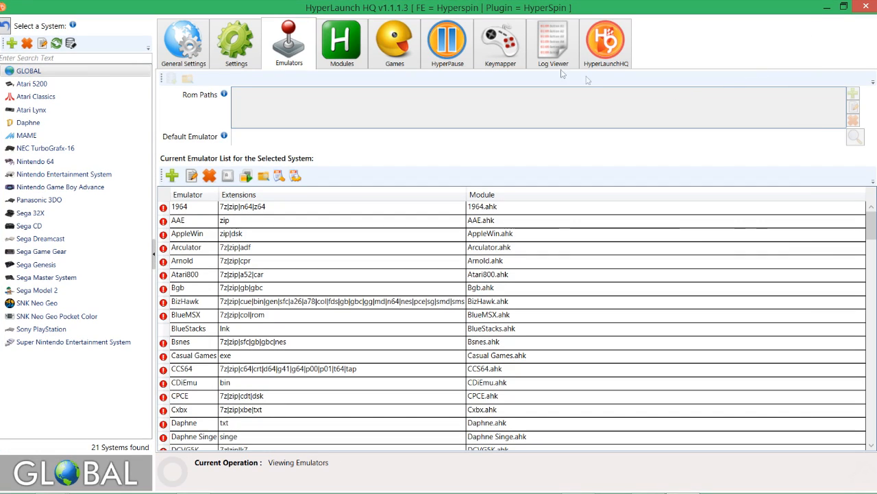
double_click(391, 8)
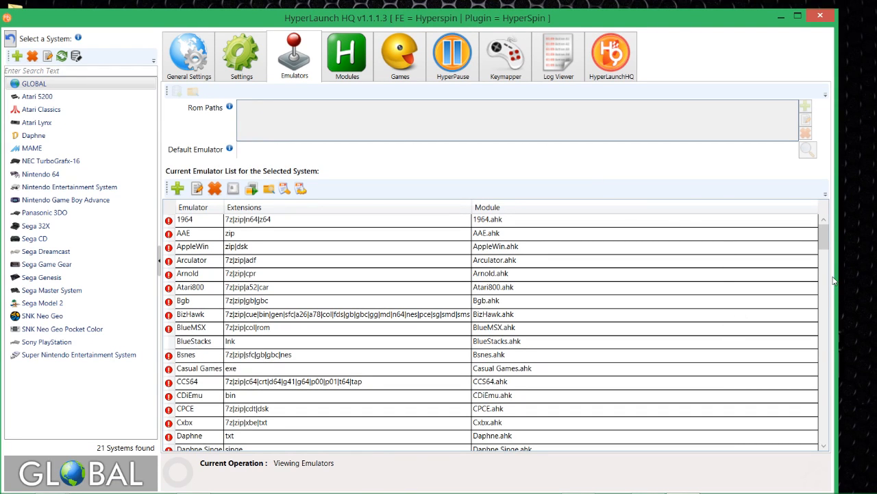
left_click_drag(837, 274, 330, 238)
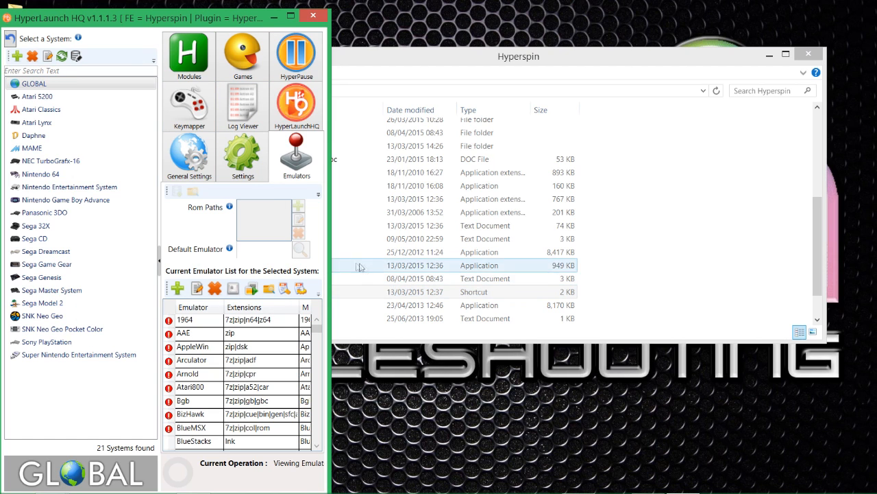
left_click_drag(328, 266, 867, 283)
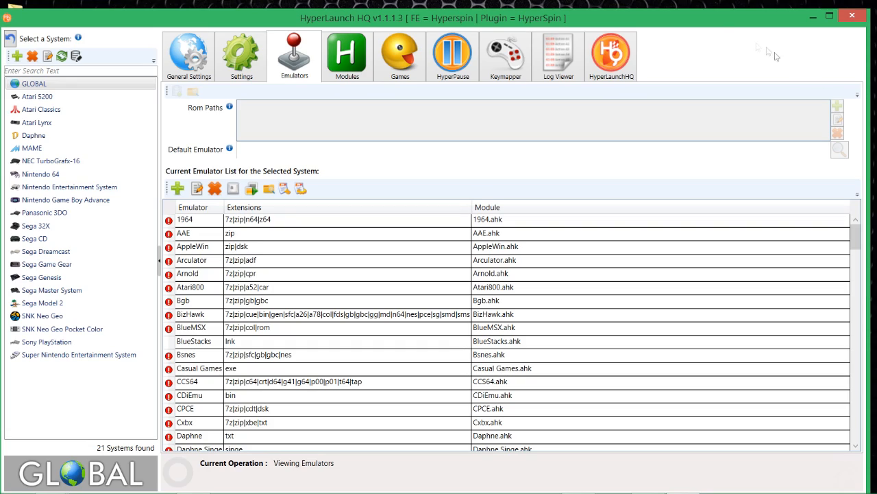
left_click_drag(723, 27, 716, 2)
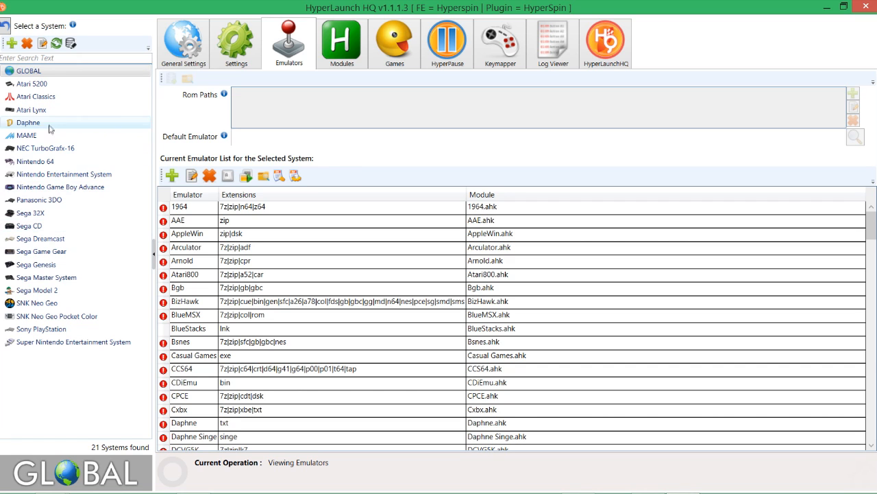
Step: Run the system audit on the games of the Sega CD system, continuing without a default emulator
left_click(41, 230)
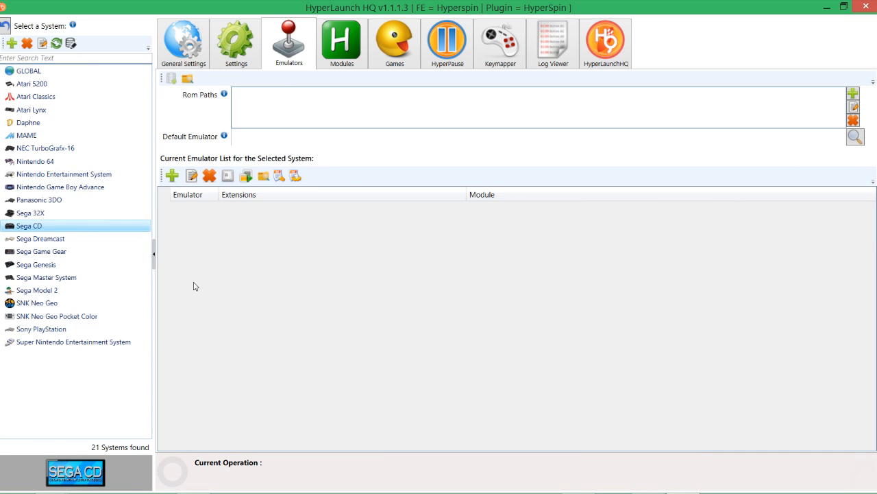
mouse_move(218, 144)
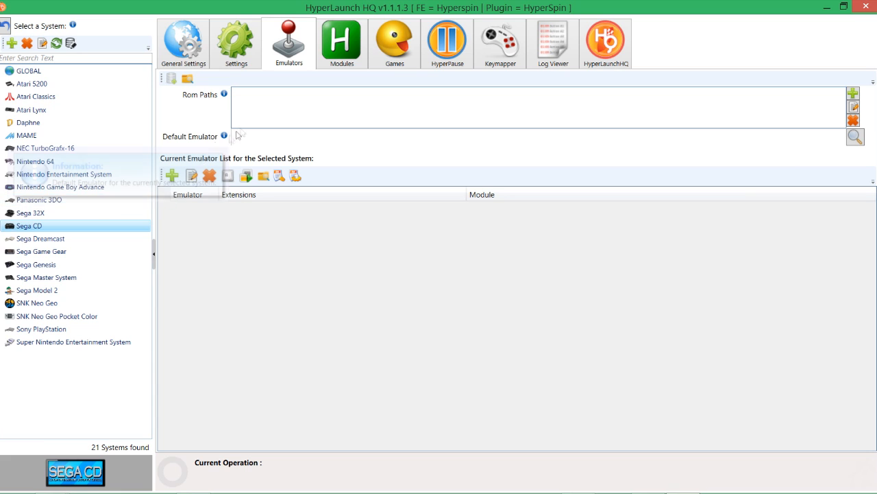
left_click(389, 56)
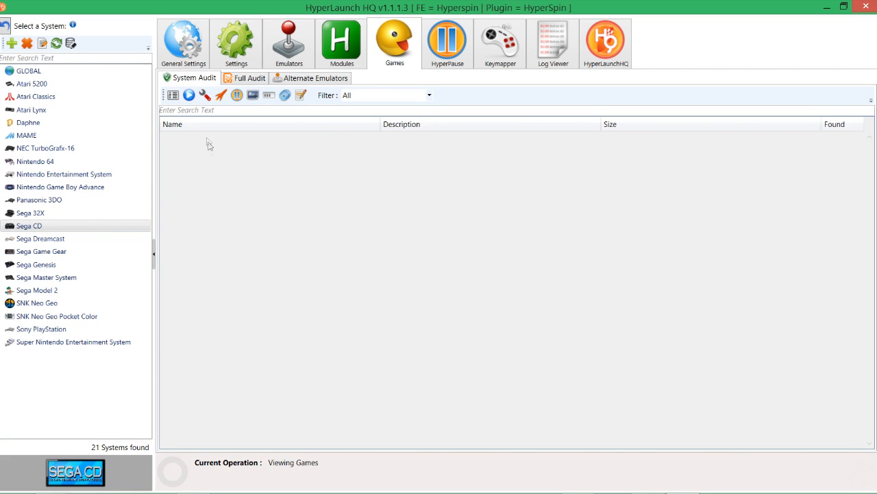
left_click(189, 95)
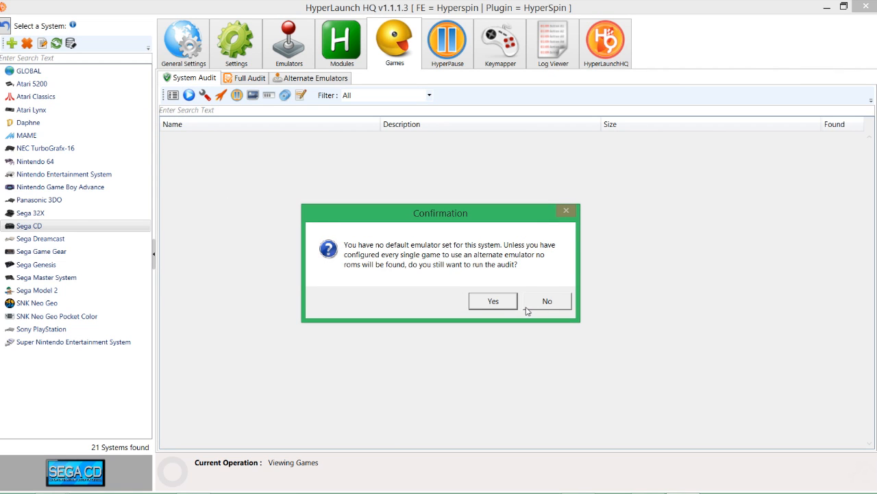
left_click(498, 302)
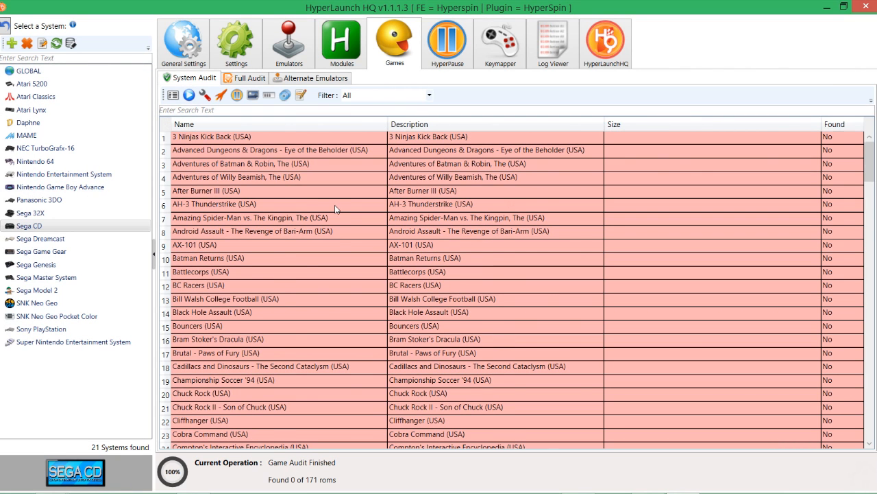
Step: Look through the whole Sega CD audit list to check which games are marked as found
scroll(341, 220, "down", 20)
scroll(317, 298, "up", 20)
scroll(309, 315, "down", 20)
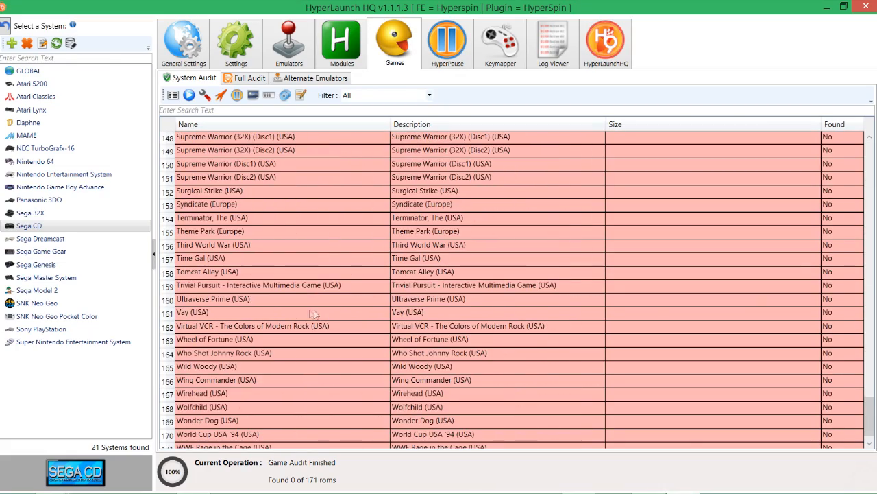
scroll(316, 316, "up", 20)
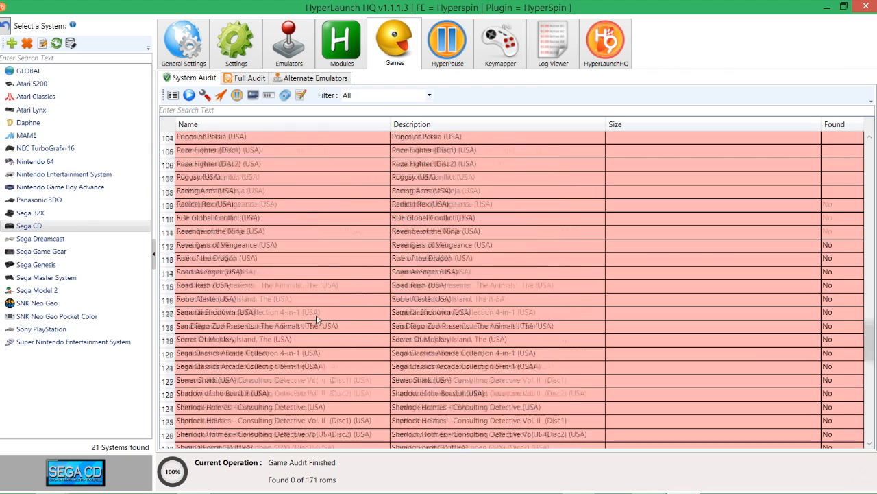
scroll(288, 316, "up", 5)
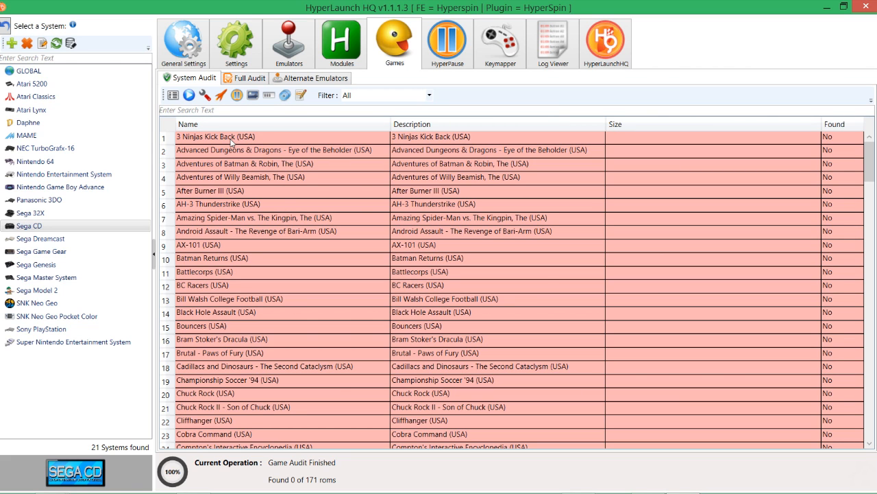
scroll(232, 142, "down", 7)
scroll(247, 189, "up", 7)
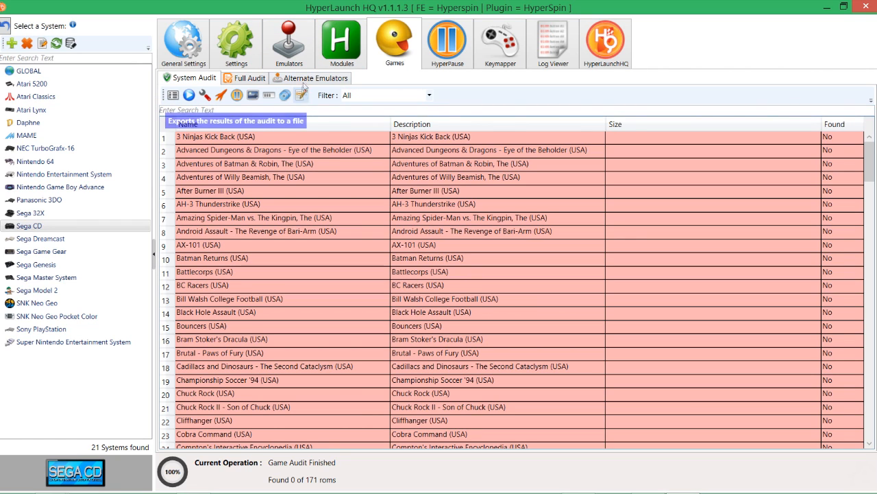
Step: Compare the Sega CD emulator settings, with their ROM paths and default emulator, against the audited games list
left_click(290, 48)
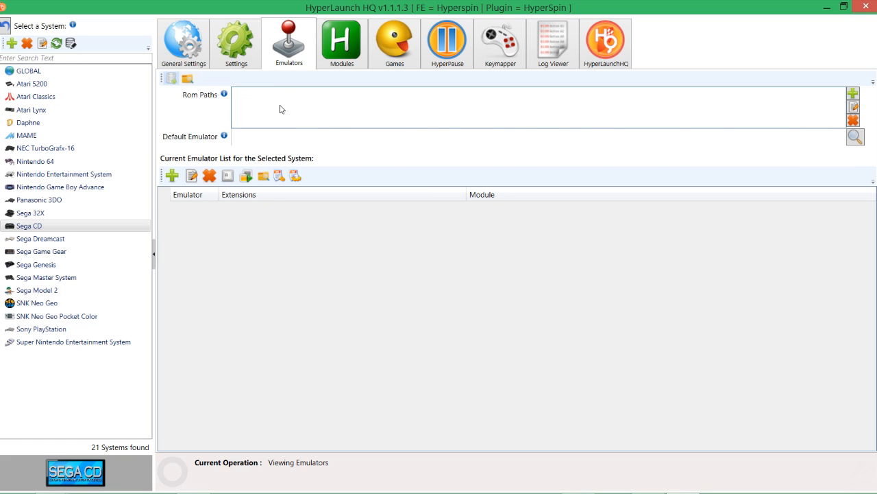
left_click(384, 55)
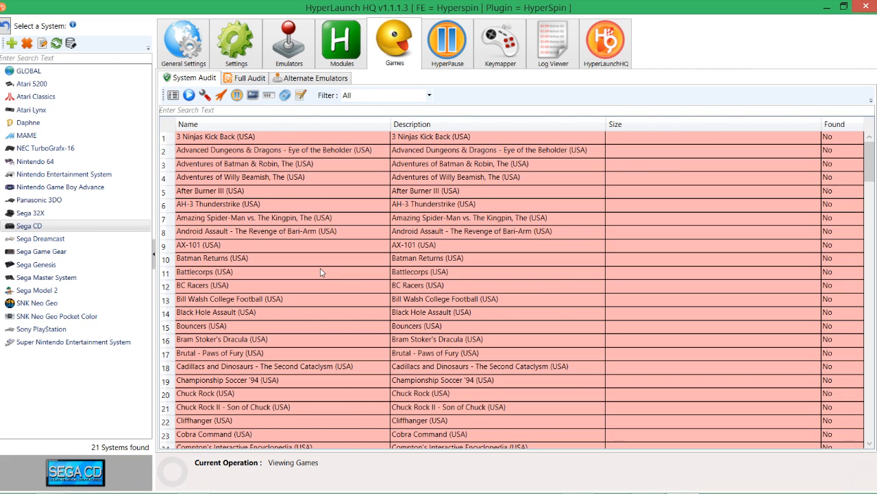
left_click(299, 32)
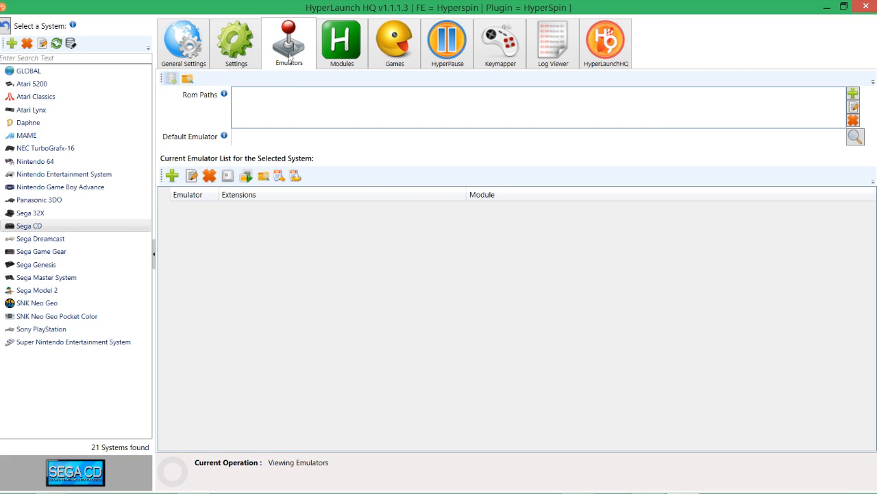
left_click(395, 41)
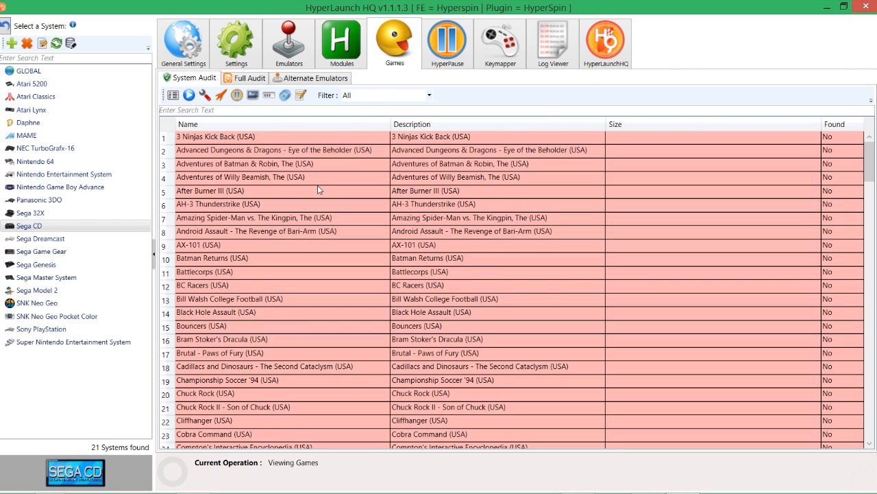
left_click(272, 45)
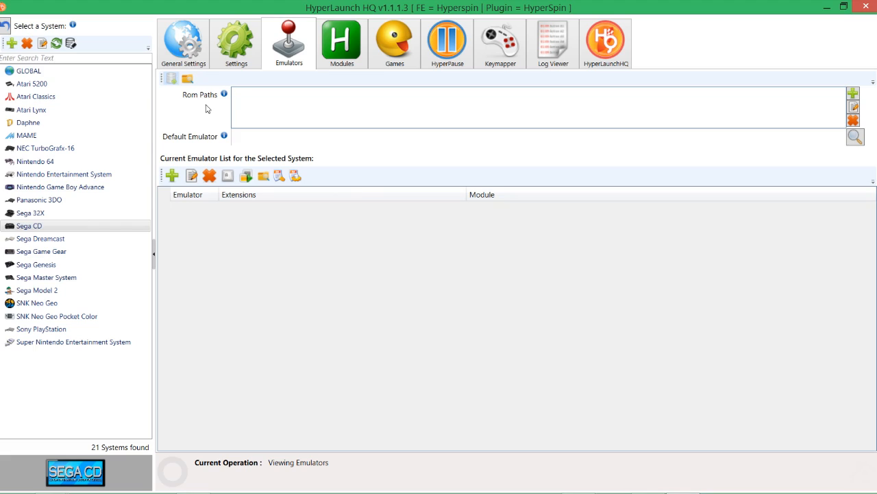
left_click(408, 61)
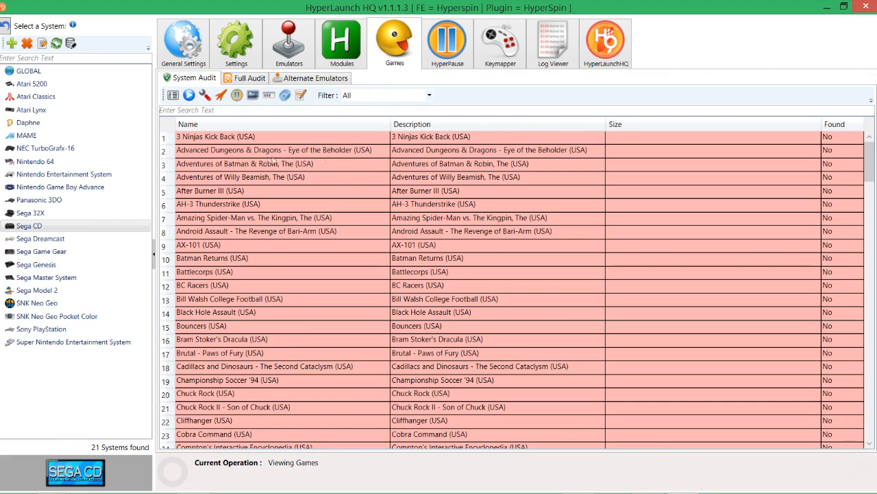
Step: Review the game names and descriptions in the Sega CD audit list
scroll(248, 206, "down", 8)
scroll(248, 206, "down", 11)
scroll(250, 210, "down", 14)
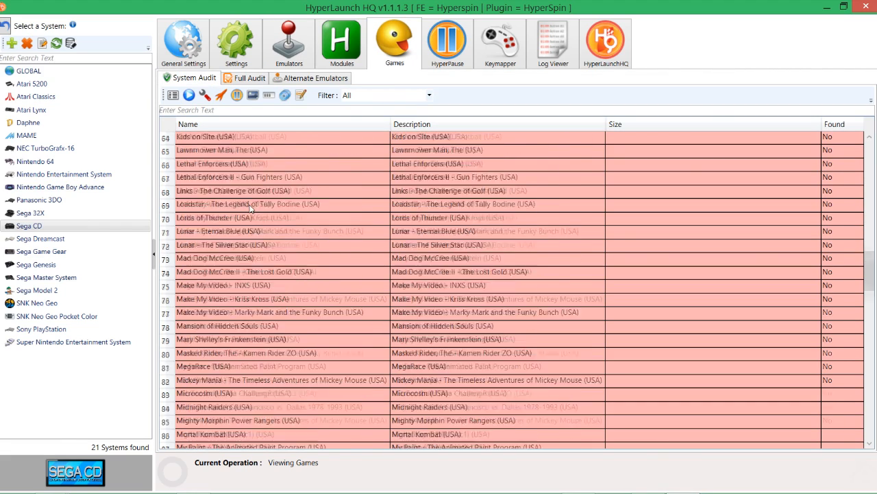
scroll(250, 207, "up", 20)
scroll(241, 201, "up", 8)
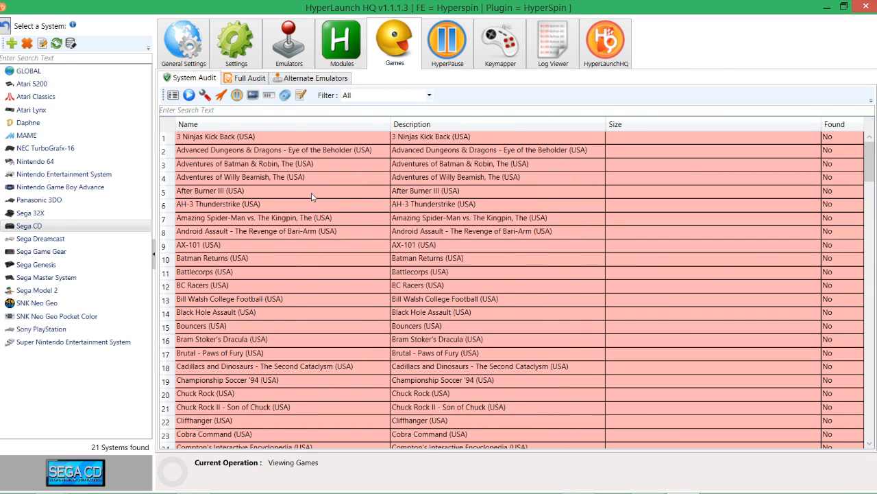
scroll(305, 195, "down", 20)
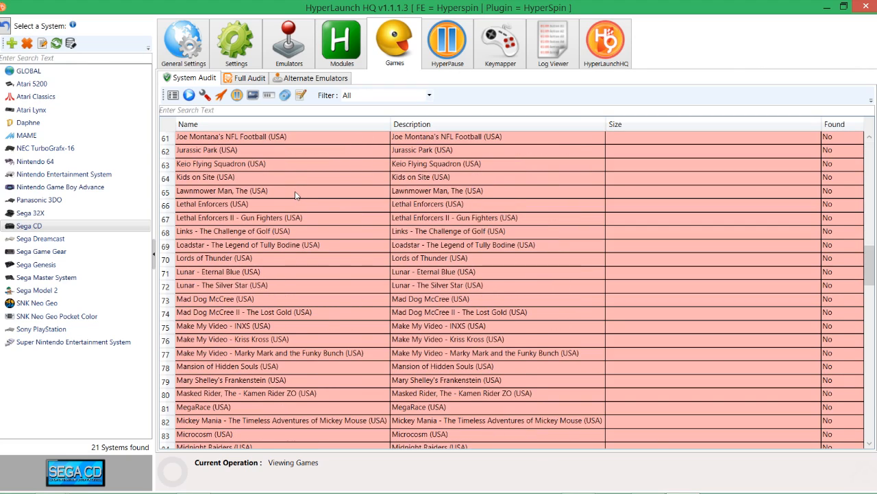
scroll(293, 193, "up", 20)
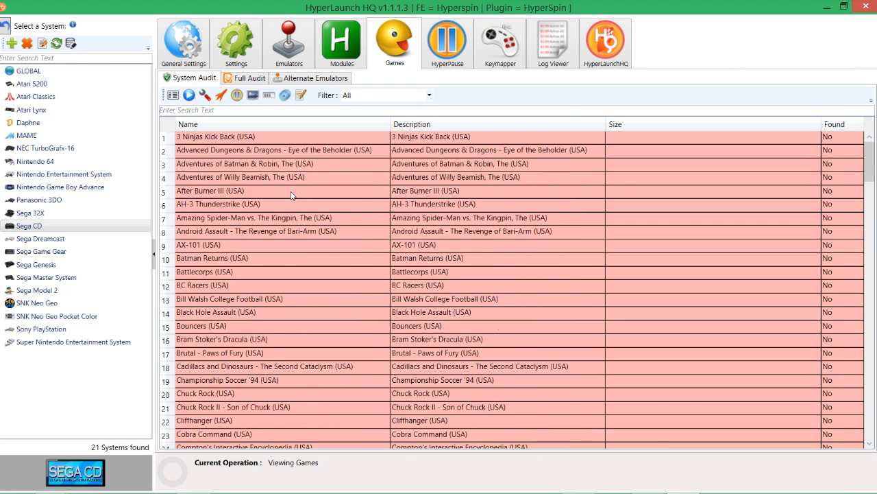
Step: Check the information on Sega CD's ROM paths in the emulator settings, then return to the audit results
left_click(298, 44)
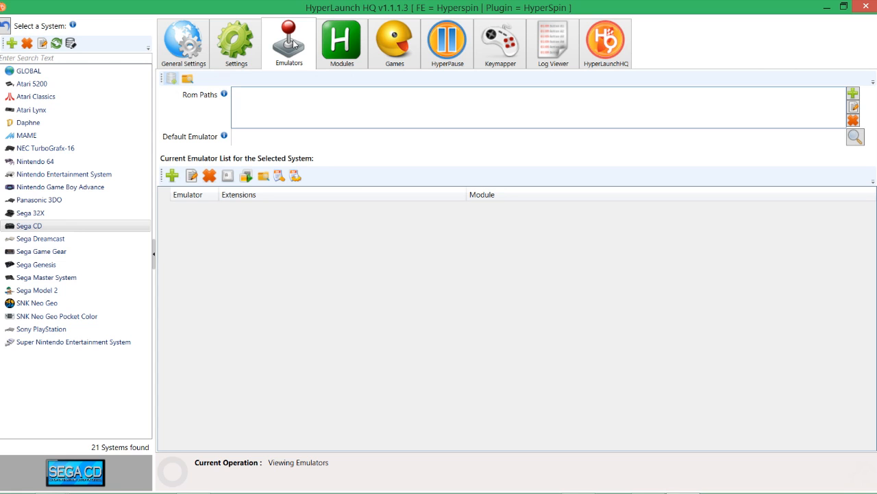
left_click(376, 48)
scroll(232, 182, "down", 4)
scroll(232, 182, "up", 4)
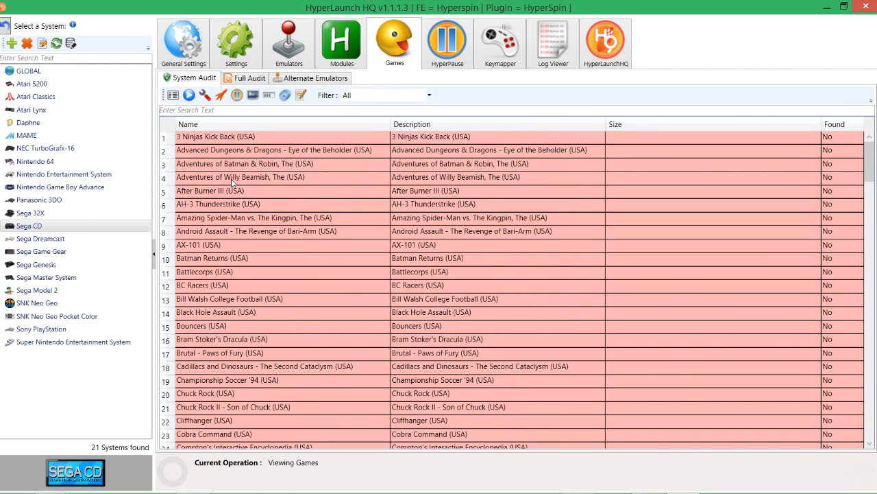
left_click(303, 38)
mouse_move(226, 95)
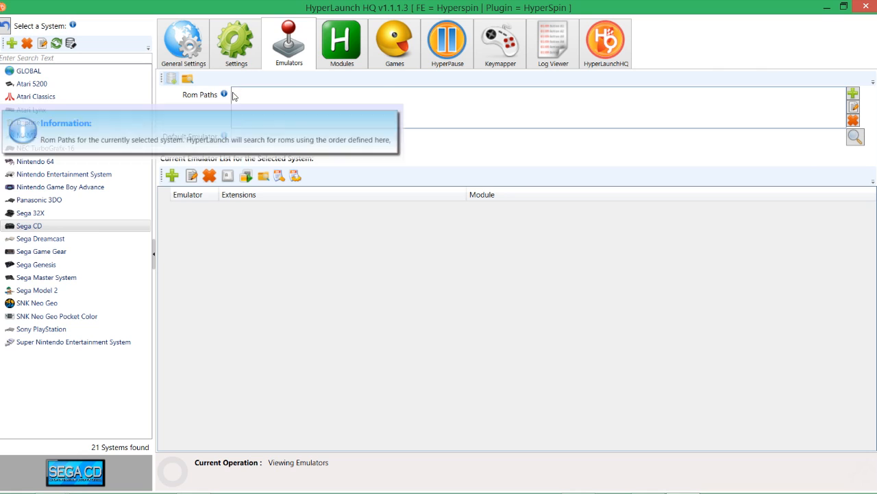
left_click(389, 54)
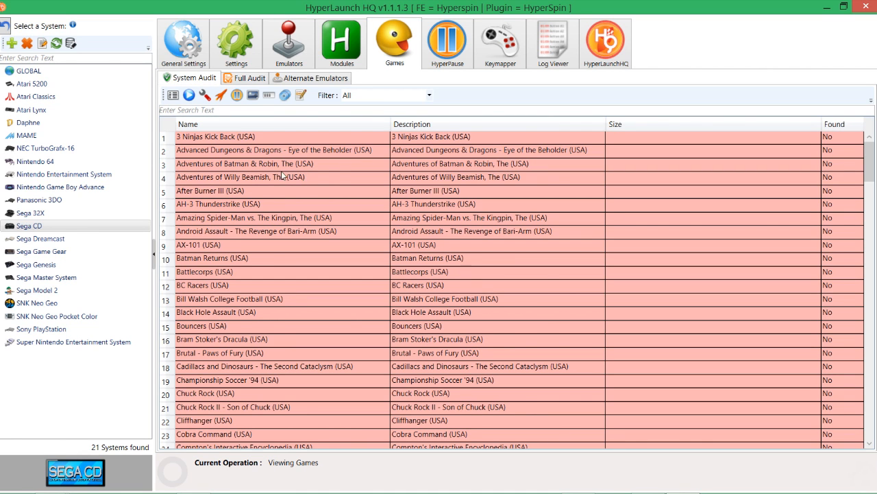
Step: Examine the Sega CD audit entries again, briefly rechecking the system's emulator settings
scroll(283, 176, "down", 1)
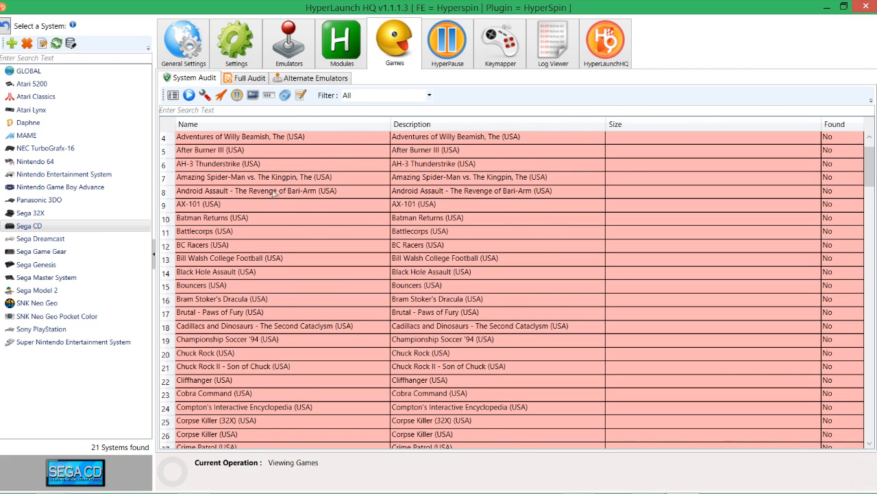
scroll(283, 176, "up", 1)
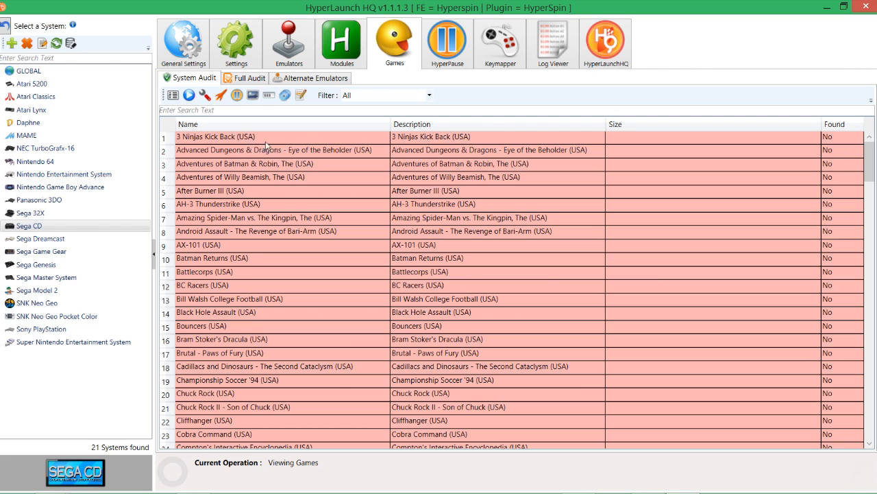
scroll(288, 261, "down", 1)
scroll(288, 268, "up", 1)
scroll(318, 298, "down", 20)
scroll(318, 298, "up", 15)
scroll(318, 299, "up", 20)
left_click(288, 50)
left_click(396, 52)
scroll(308, 168, "down", 1)
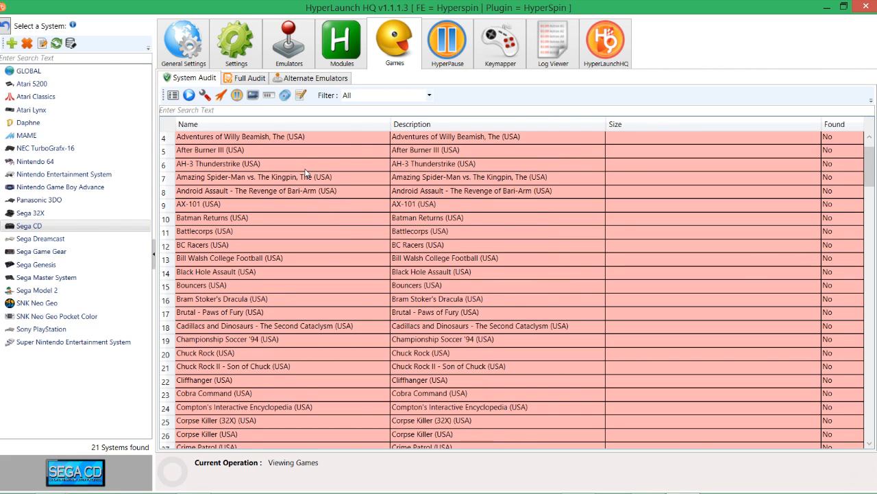
scroll(305, 174, "up", 1)
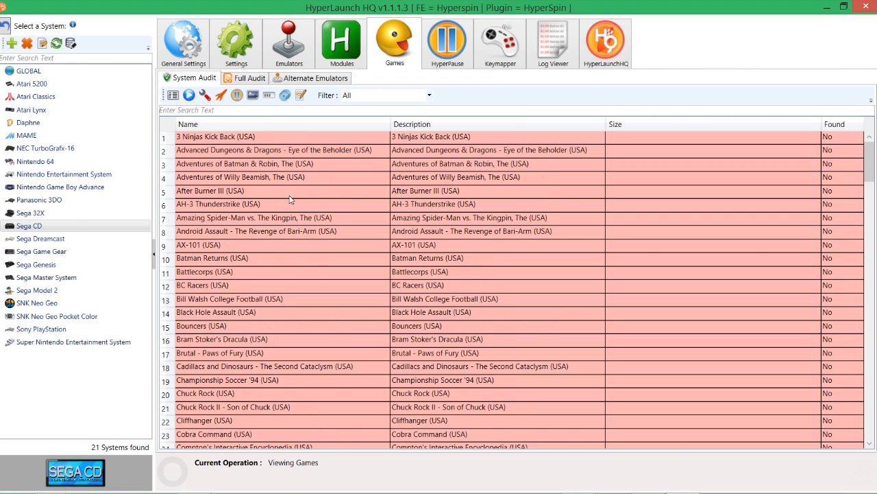
scroll(286, 199, "down", 12)
scroll(285, 204, "up", 12)
scroll(288, 255, "down", 15)
scroll(288, 255, "up", 15)
scroll(312, 221, "down", 2)
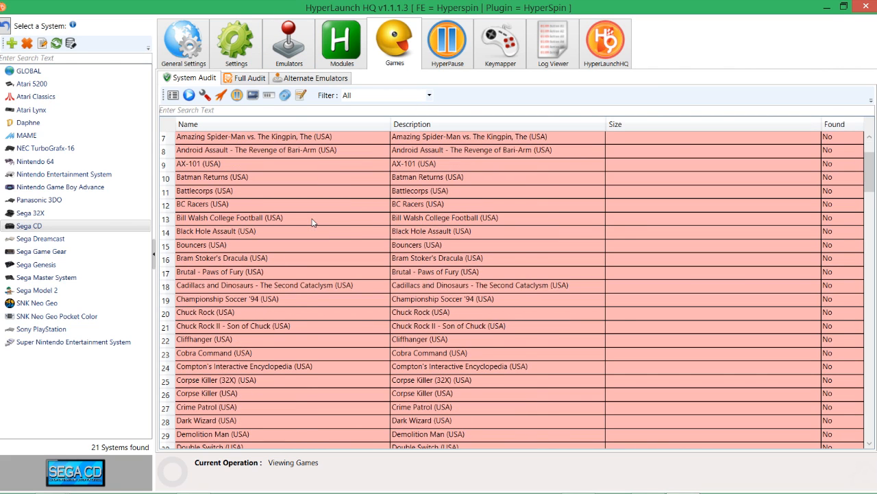
Step: Open the global emulator list and examine the emulators' supported ROM extensions and modules, ending at the RetroArch entry
scroll(312, 221, "up", 2)
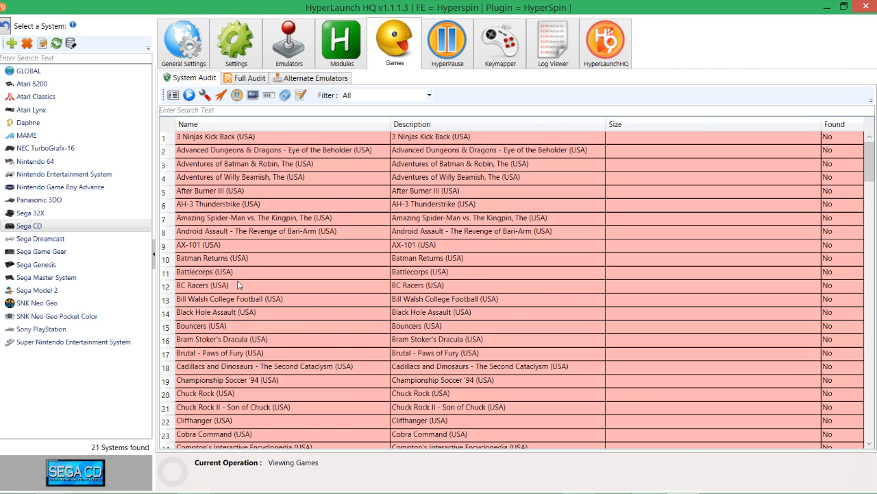
left_click(54, 74)
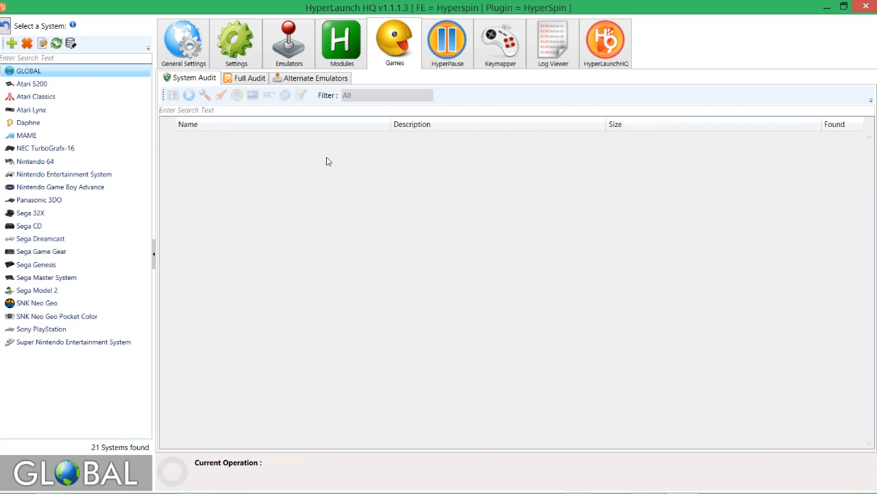
left_click(281, 54)
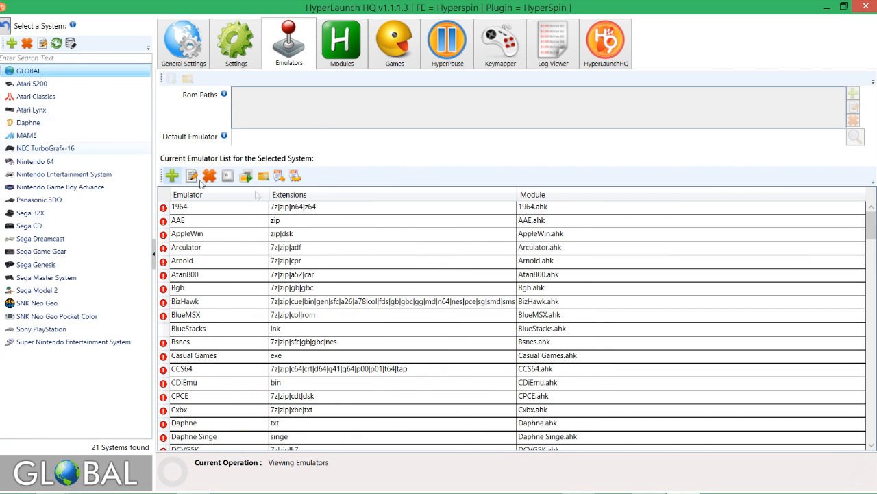
scroll(274, 342, "down", 15)
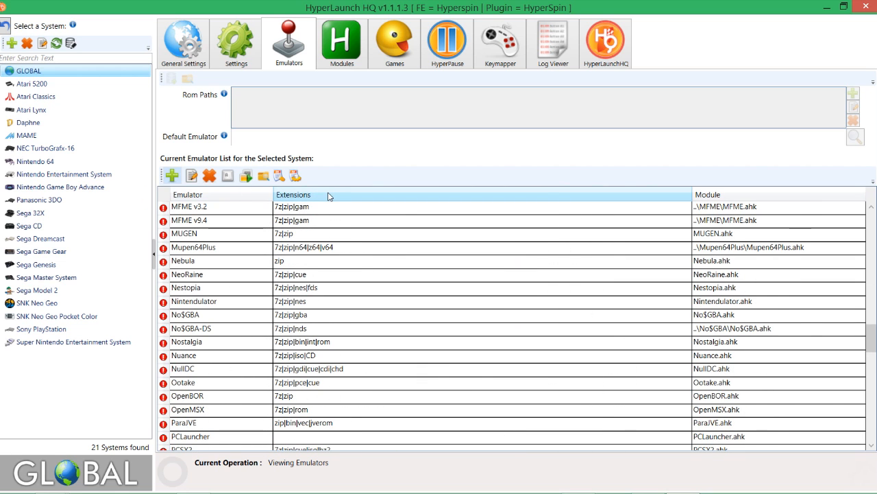
scroll(333, 307, "up", 10)
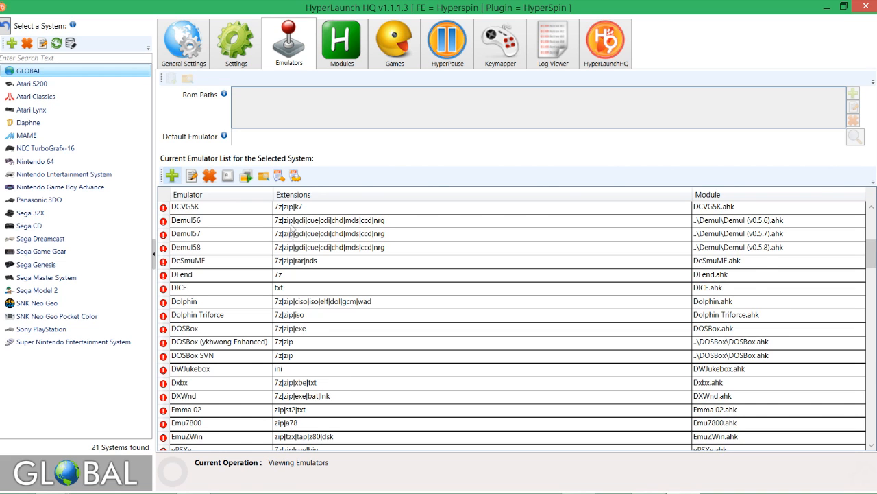
scroll(291, 233, "down", 2)
scroll(206, 245, "down", 18)
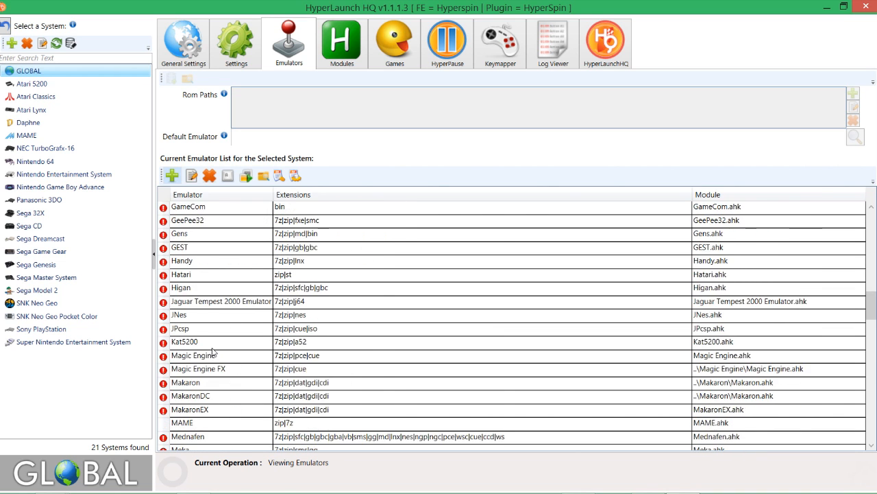
scroll(213, 352, "down", 6)
scroll(212, 343, "up", 20)
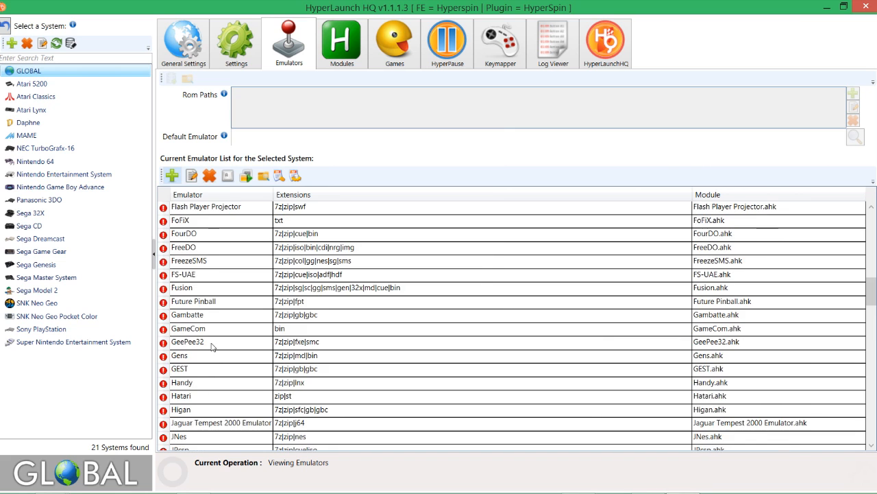
scroll(213, 336, "down", 10)
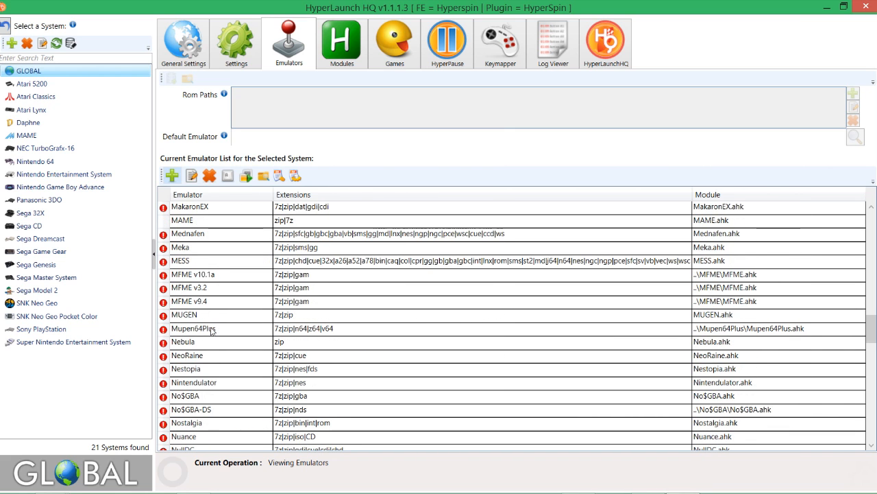
scroll(212, 331, "down", 4)
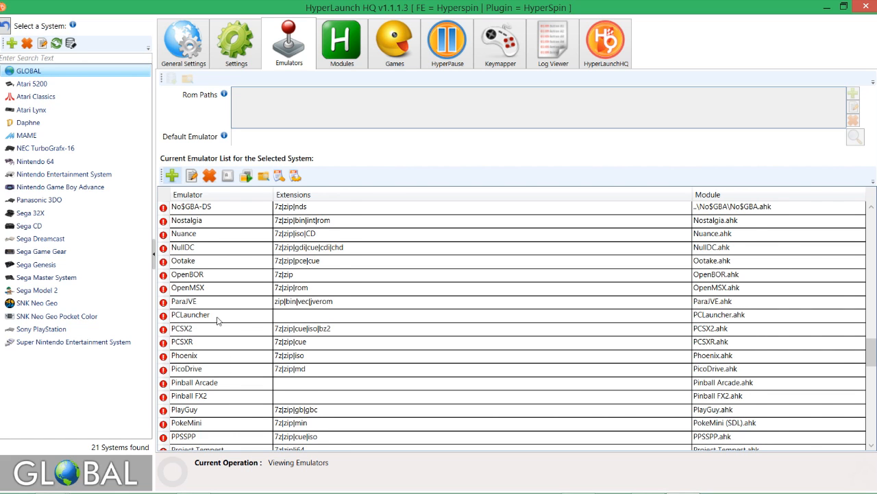
scroll(216, 320, "down", 5)
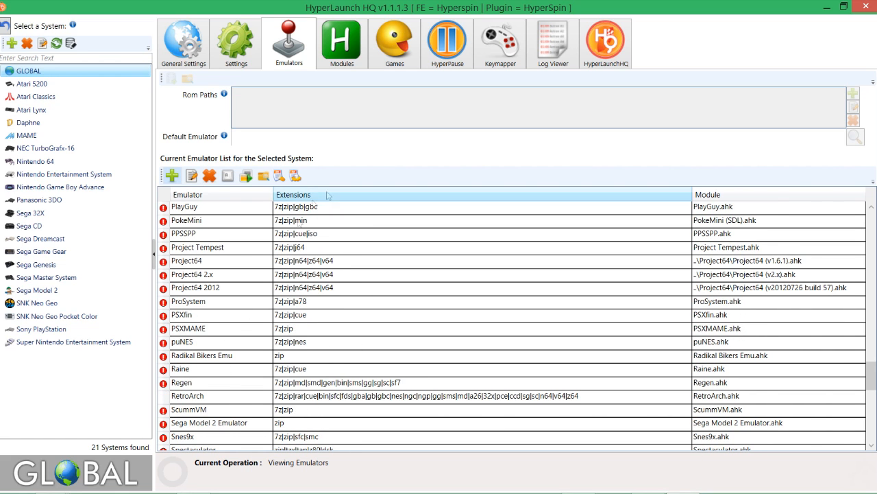
scroll(208, 236, "down", 10)
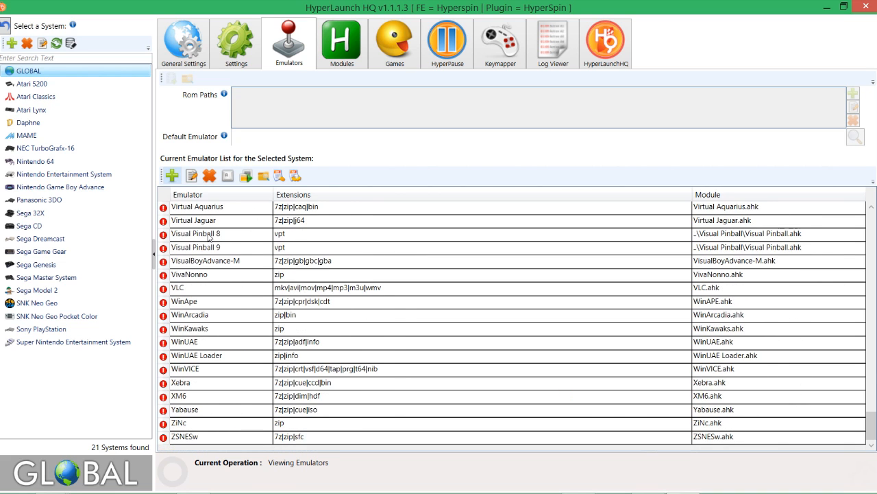
scroll(208, 236, "up", 9)
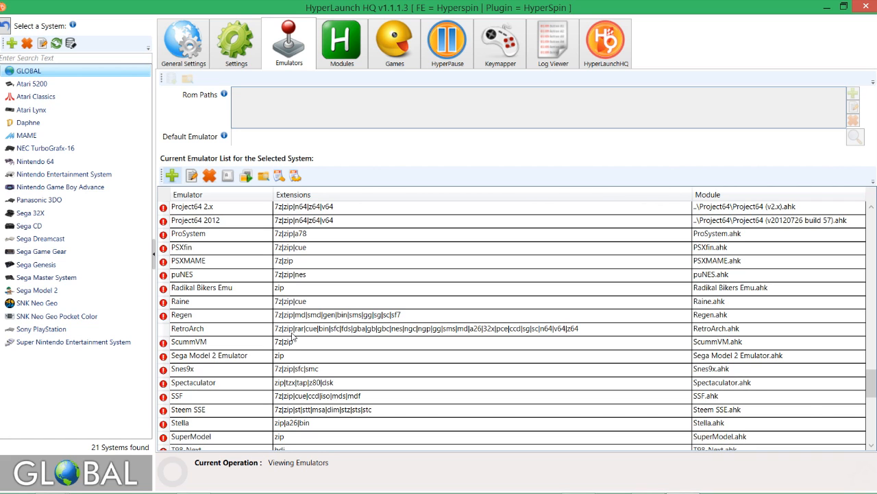
Step: Add gen to the end of the global RetroArch emulator's ROM extensions, separated by a pipe, and close its settings
double_click(292, 333)
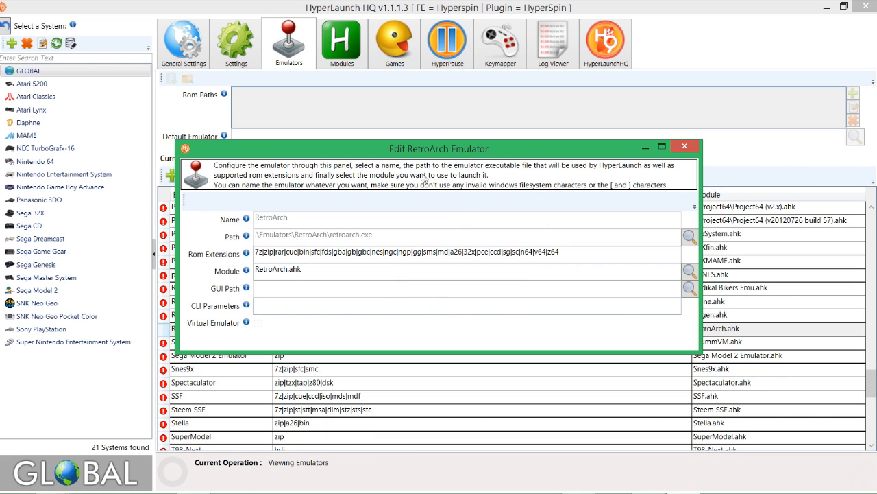
left_click_drag(390, 155, 528, 173)
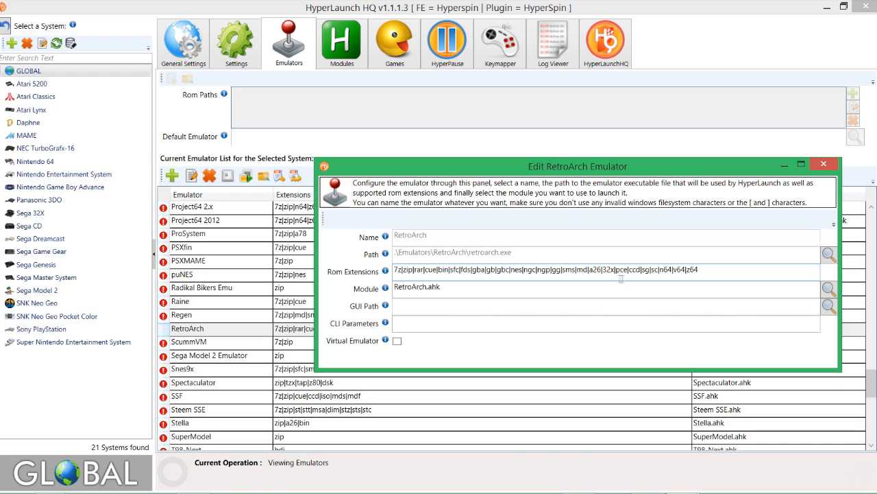
left_click(728, 275)
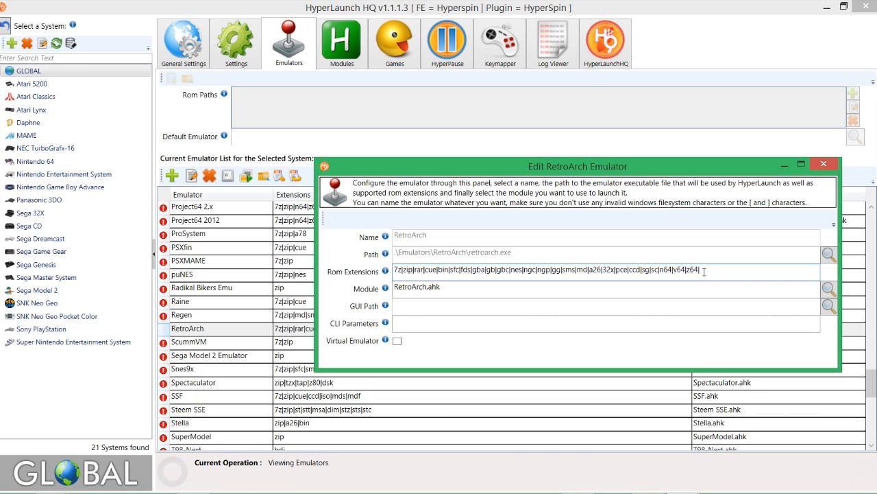
type("gen")
left_click_drag(699, 167, 624, 170)
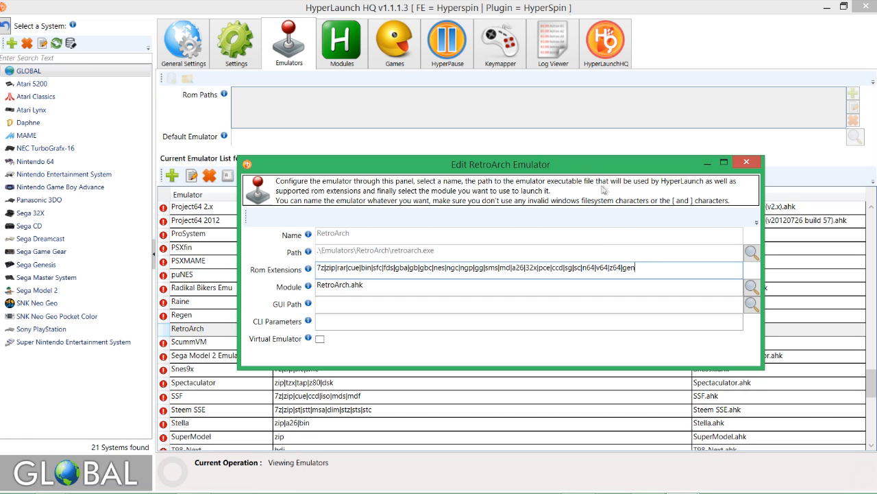
left_click_drag(584, 164, 578, 166)
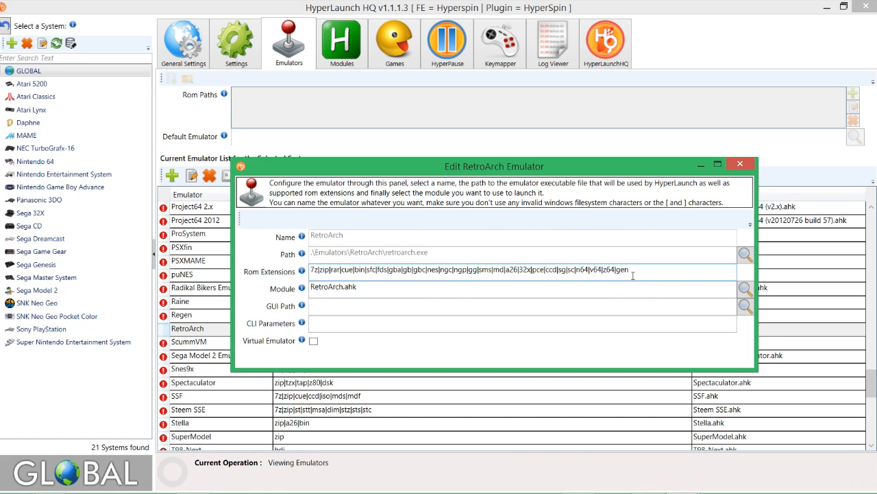
left_click(743, 165)
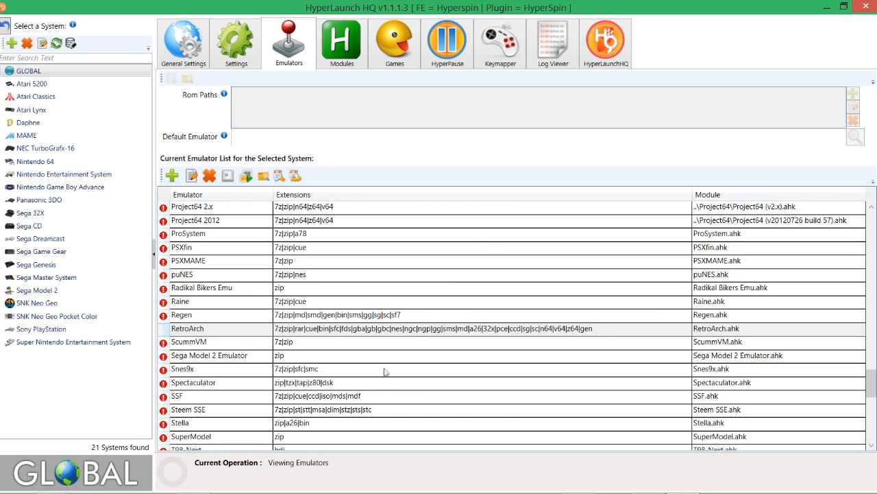
Step: Audit all the games for the Sega 32X system and review the full list of audited titles
left_click(72, 227)
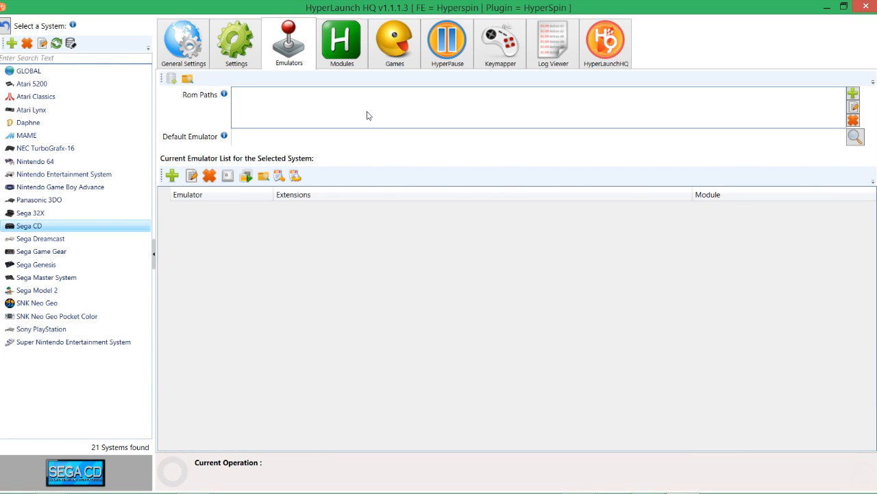
left_click(69, 216)
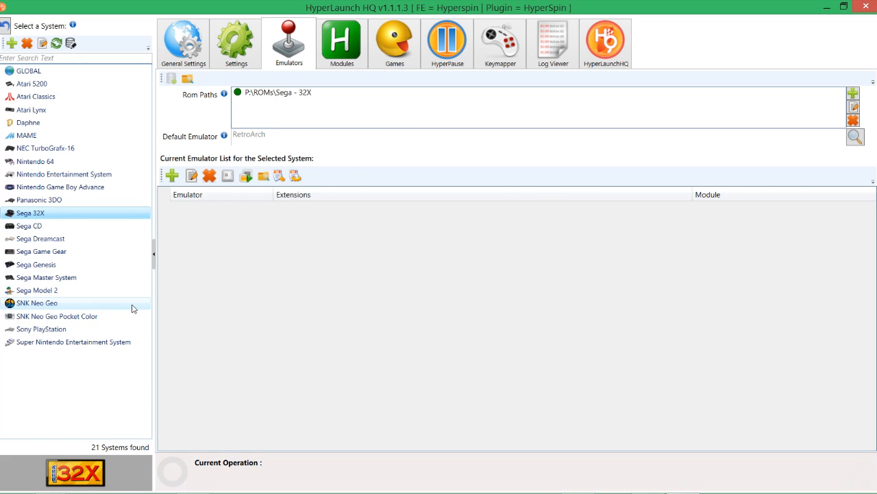
left_click(410, 40)
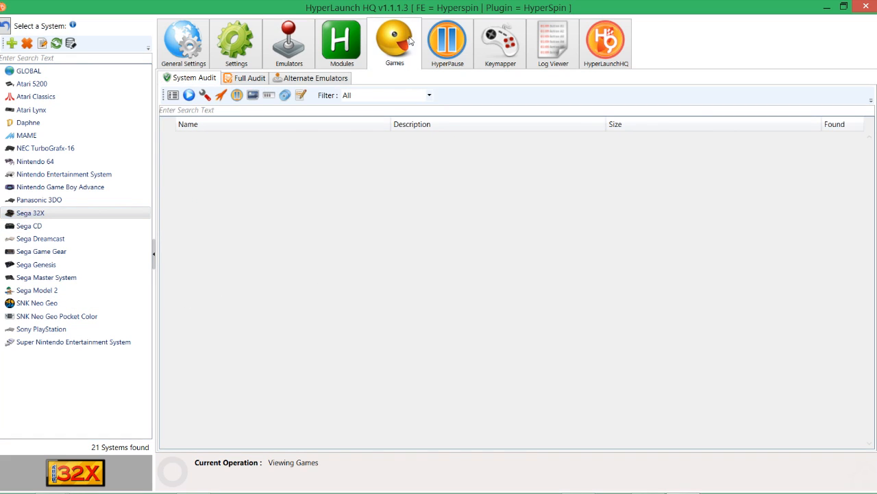
left_click(188, 94)
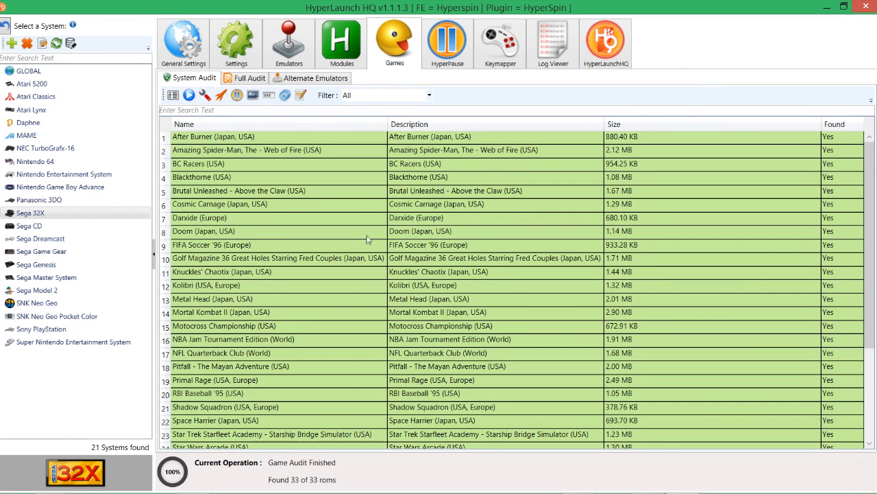
scroll(368, 226, "down", 4)
scroll(367, 230, "up", 4)
scroll(353, 237, "down", 4)
scroll(352, 238, "up", 4)
scroll(397, 297, "down", 4)
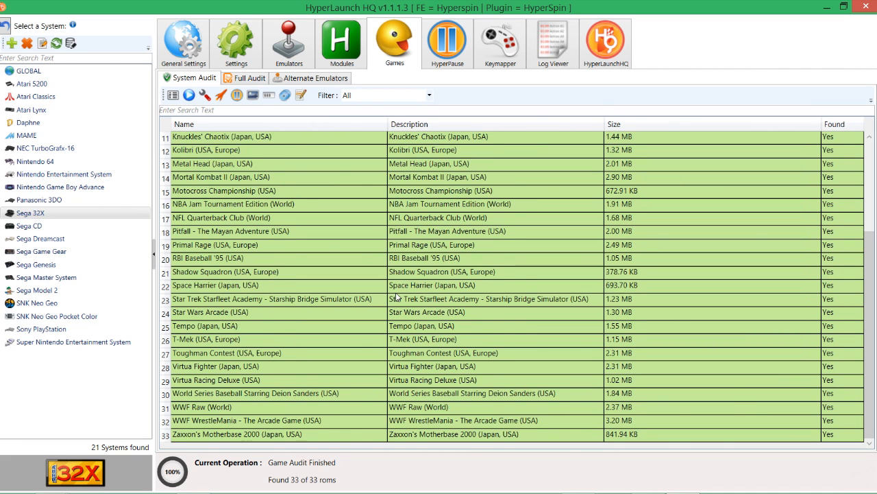
scroll(395, 296, "up", 4)
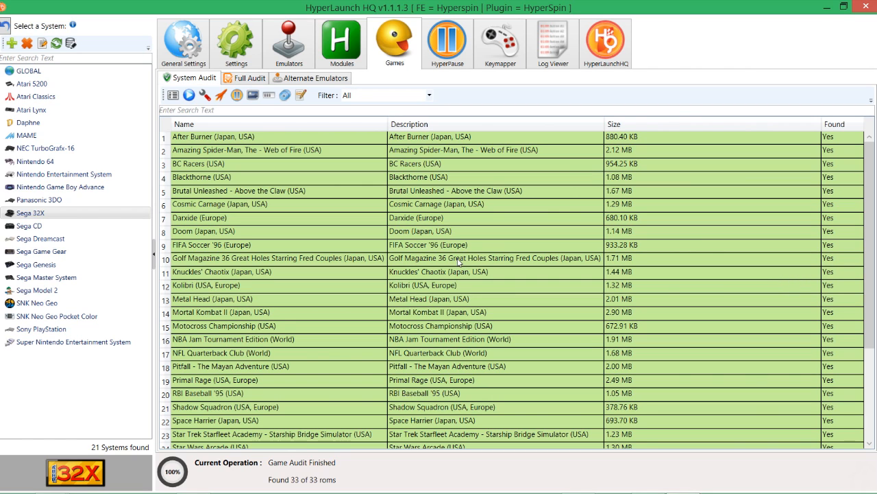
Step: Close HyperLaunch HQ and the Hyperspin folder window to return to the desktop
left_click(868, 6)
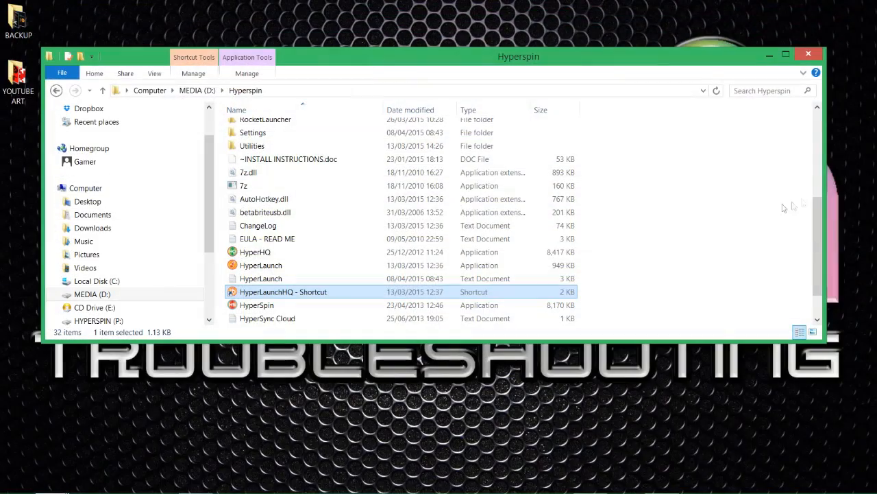
left_click(809, 53)
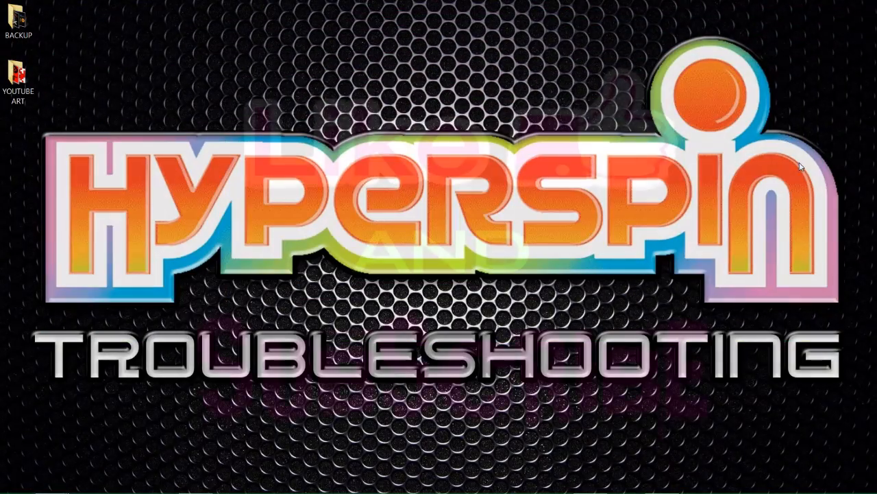